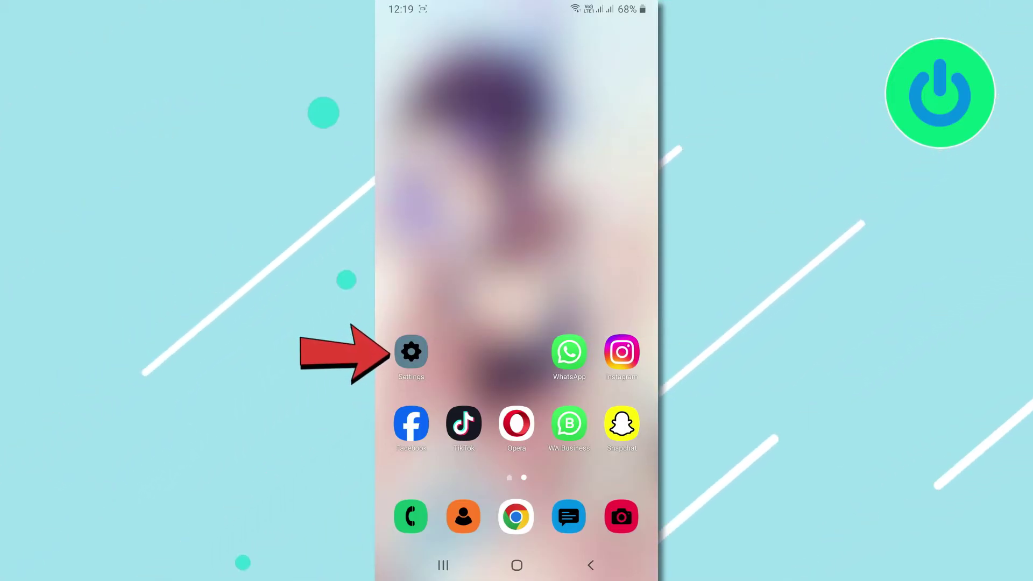
- Go from the phone's Settings into the Lock screen settings page
{"action": "left_click", "coordinate": [412, 352]}
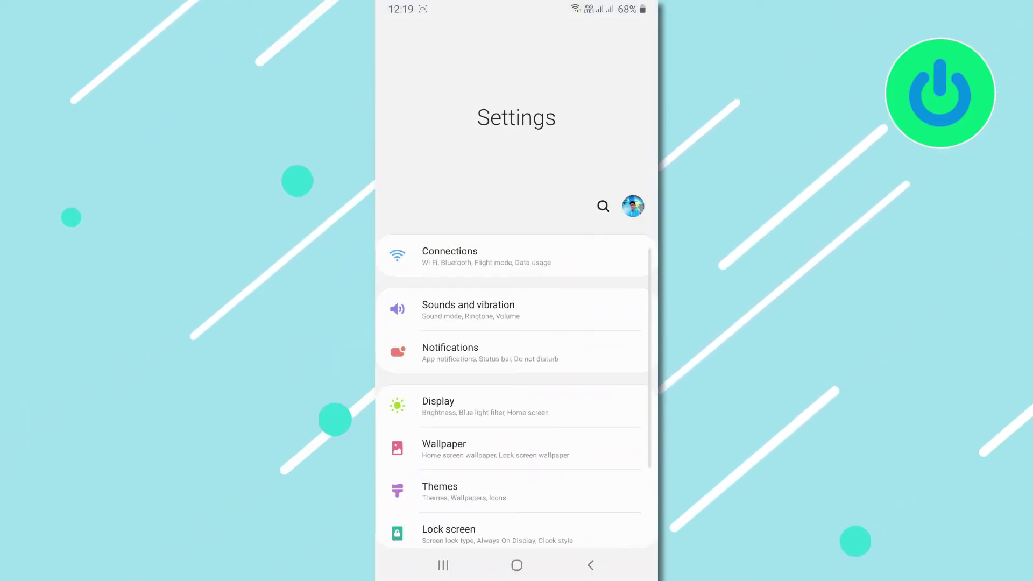
{"action": "scroll", "coordinate": [517, 324], "scroll_direction": "down", "scroll_amount": 3}
{"action": "scroll", "coordinate": [518, 323], "scroll_direction": "down", "scroll_amount": 1}
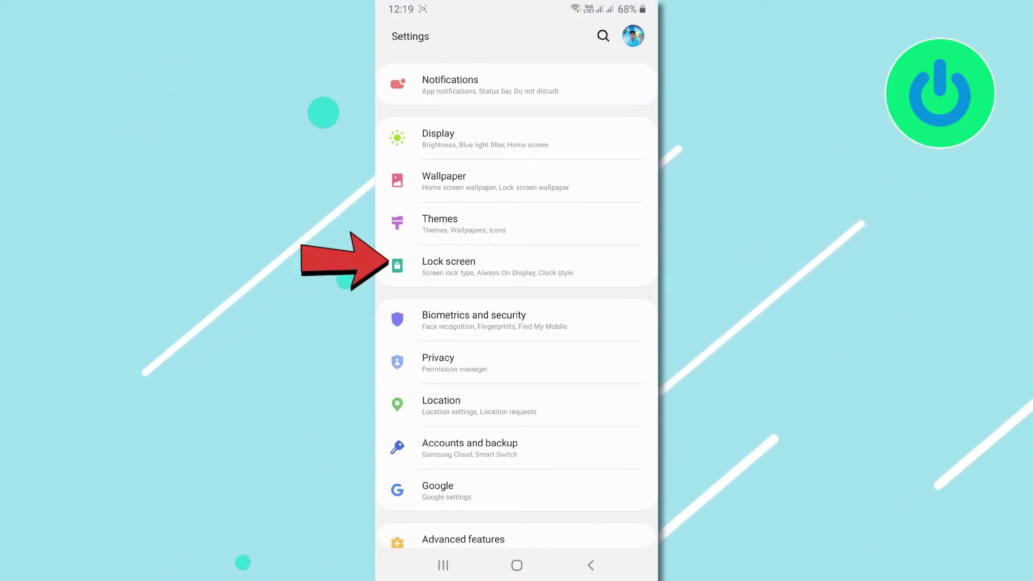
{"action": "left_click", "coordinate": [449, 267]}
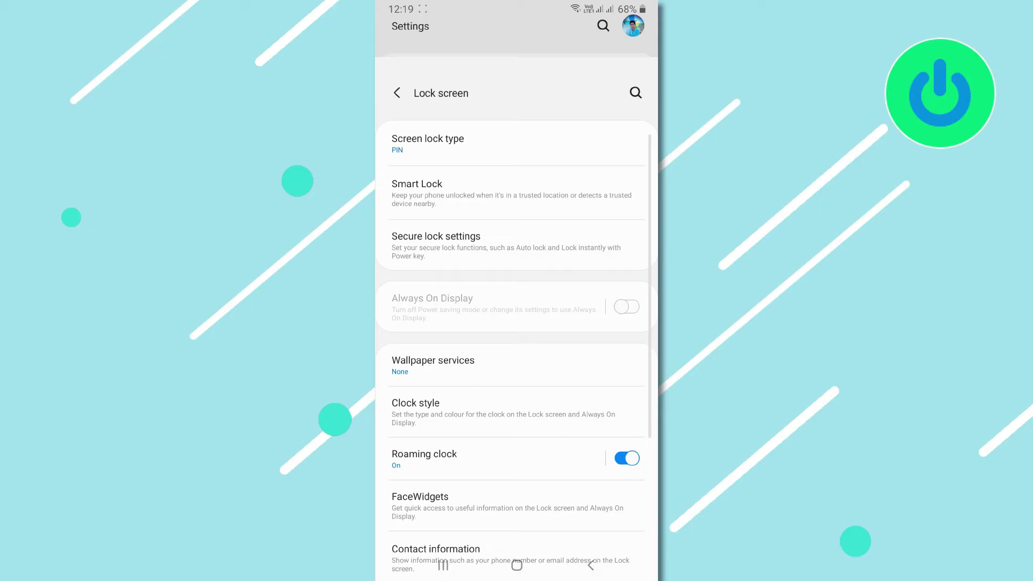
{"action": "scroll", "coordinate": [517, 323], "scroll_direction": "down", "scroll_amount": 1}
{"action": "scroll", "coordinate": [516, 324], "scroll_direction": "down", "scroll_amount": 1}
{"action": "scroll", "coordinate": [517, 323], "scroll_direction": "down", "scroll_amount": 2}
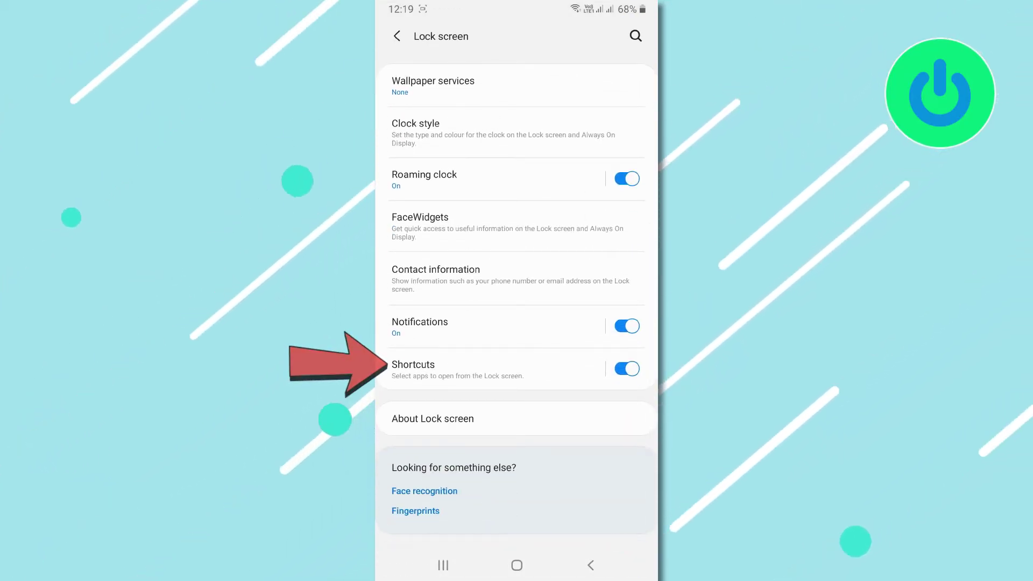
- Open Shortcuts, showing the left shortcut Off and the right shortcut as Camera
{"action": "left_click", "coordinate": [452, 370]}
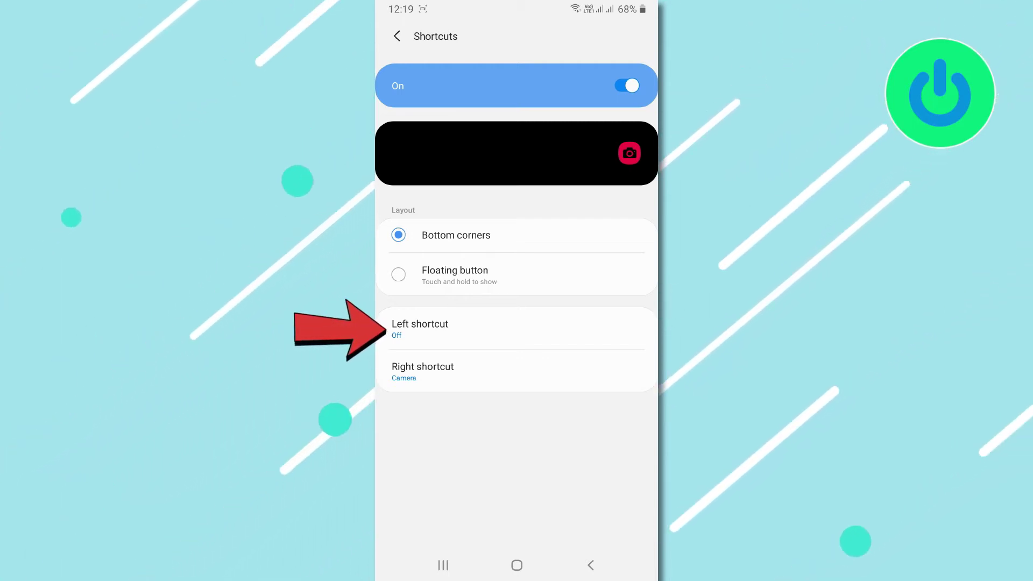
- Enable the left lock-screen shortcut so its app list appears
{"action": "left_click", "coordinate": [420, 329]}
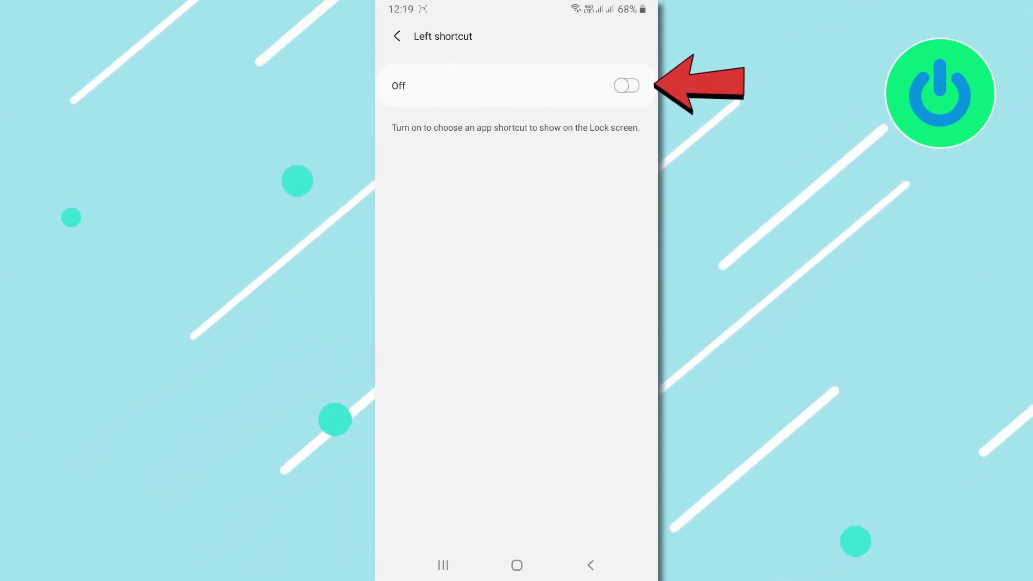
{"action": "left_click", "coordinate": [626, 86]}
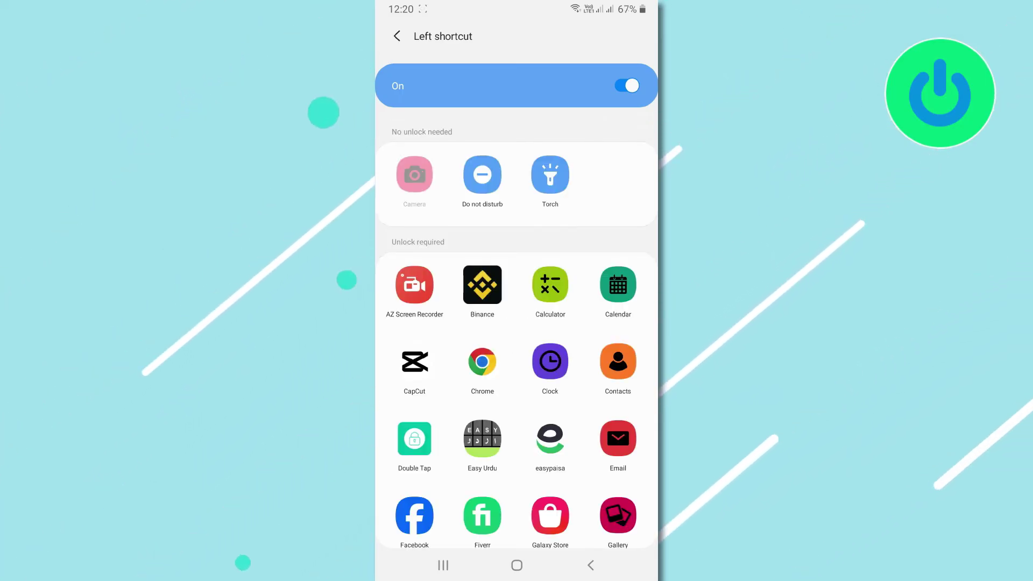
{"action": "scroll", "coordinate": [516, 324], "scroll_direction": "down", "scroll_amount": 10}
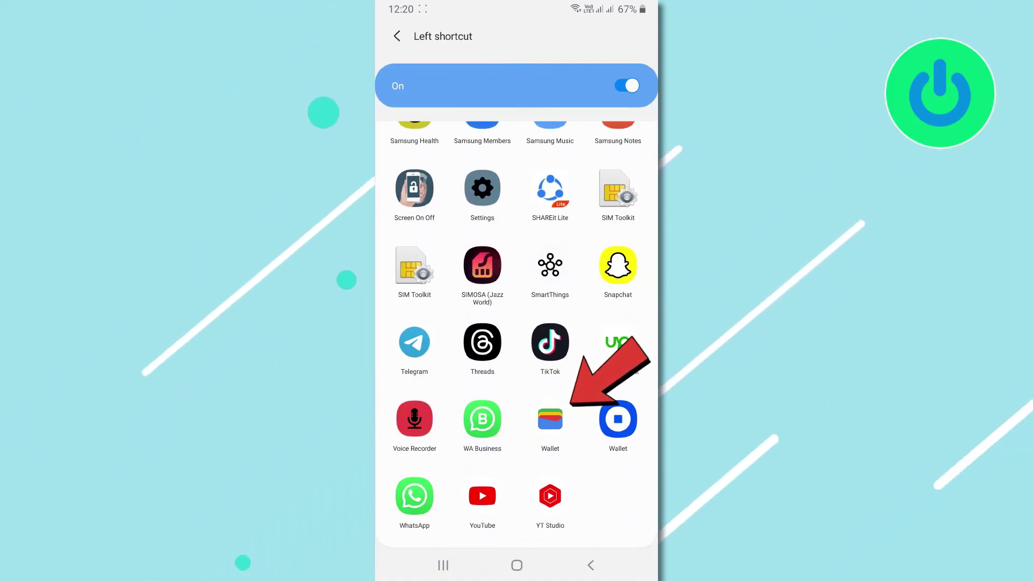
- Choose Google Wallet as the left lock-screen shortcut app
{"action": "left_click", "coordinate": [550, 424]}
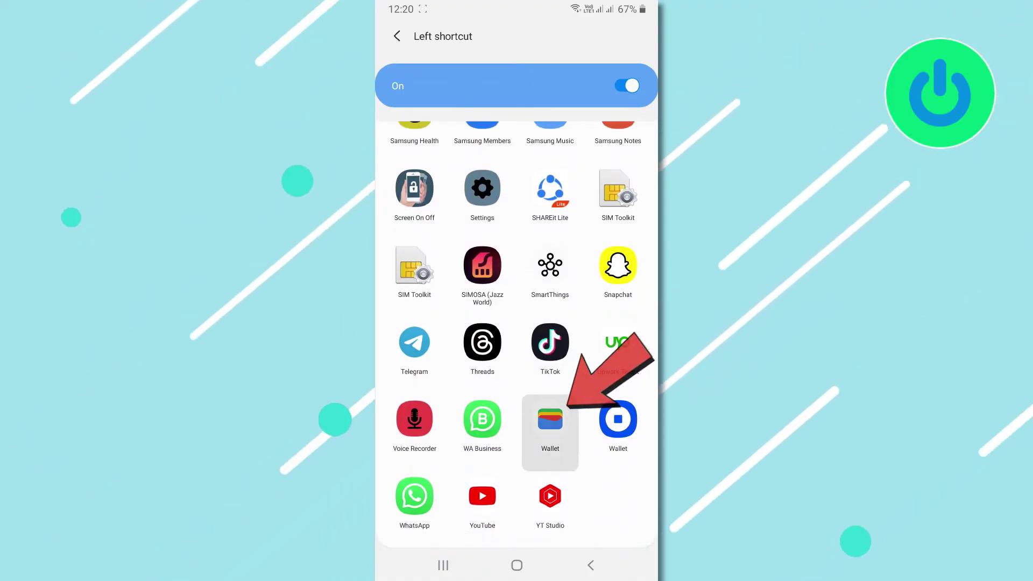